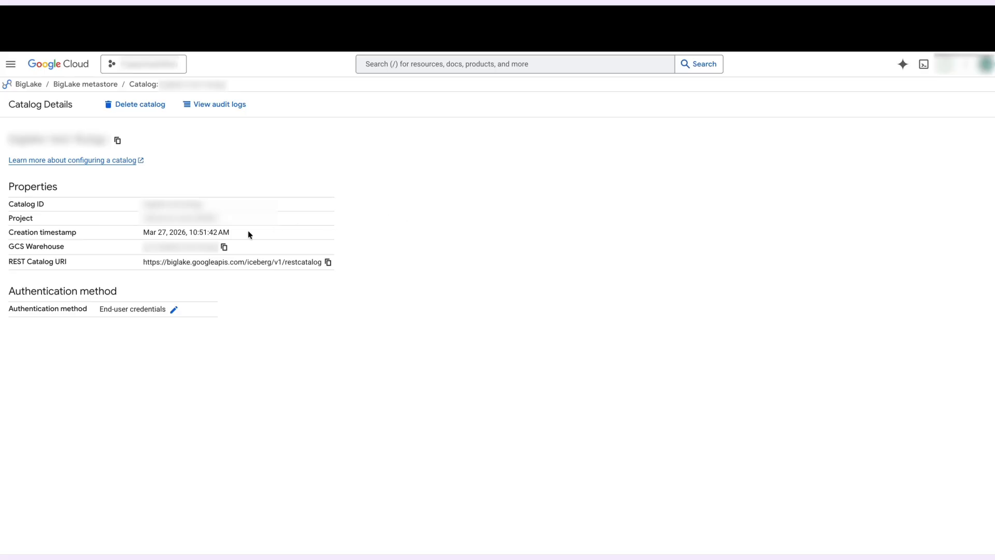
Step: Examine the BigLake catalog's authentication method choices, End-user credentials and Credential vending mode, and leave without saving a change
{"action": "left_click", "coordinate": [174, 309]}
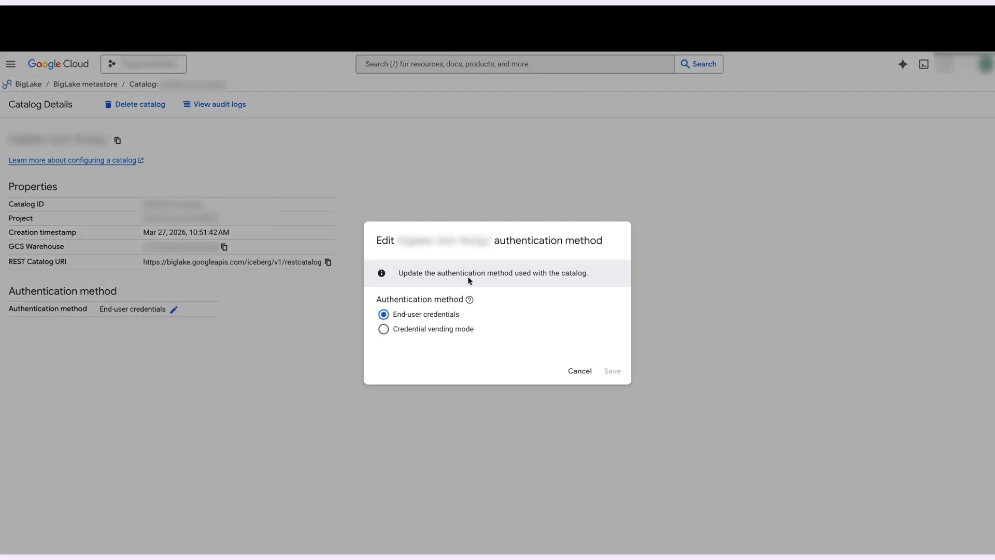
{"action": "left_click", "coordinate": [403, 331]}
{"action": "left_click", "coordinate": [398, 315]}
{"action": "left_click", "coordinate": [590, 366]}
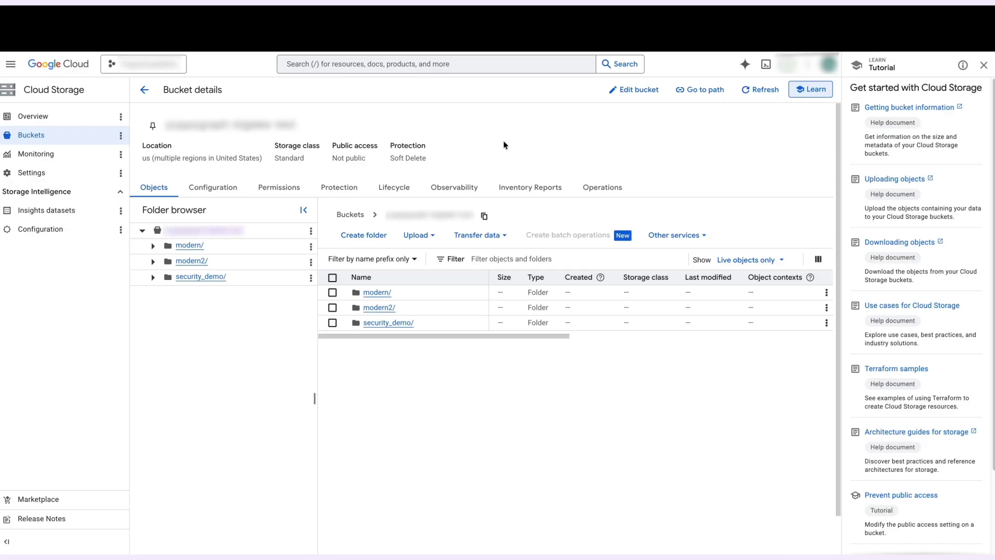
Step: Inspect the data and metadata folders of the IngressRules table under security_demo in the Cloud Storage bucket
{"action": "left_click", "coordinate": [154, 278]}
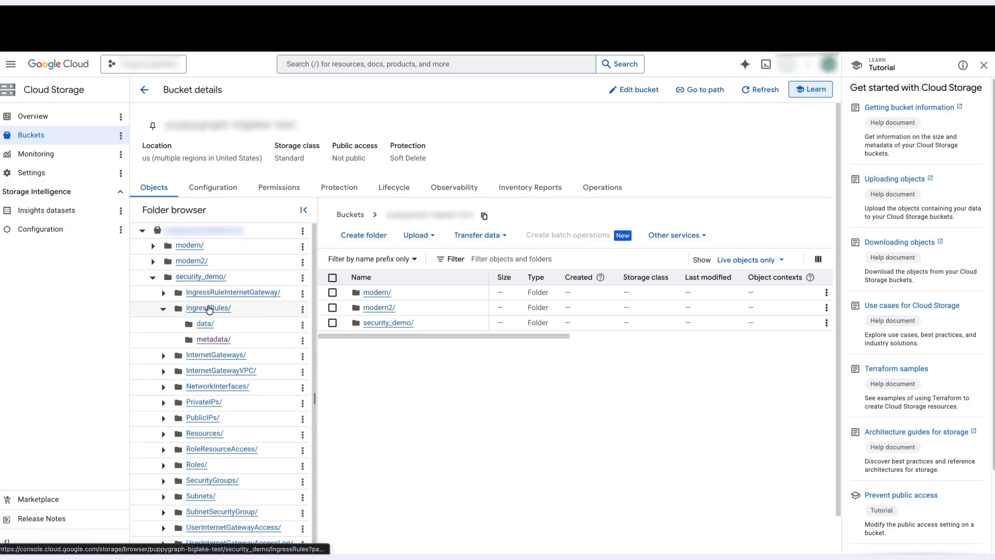
{"action": "left_click", "coordinate": [204, 325]}
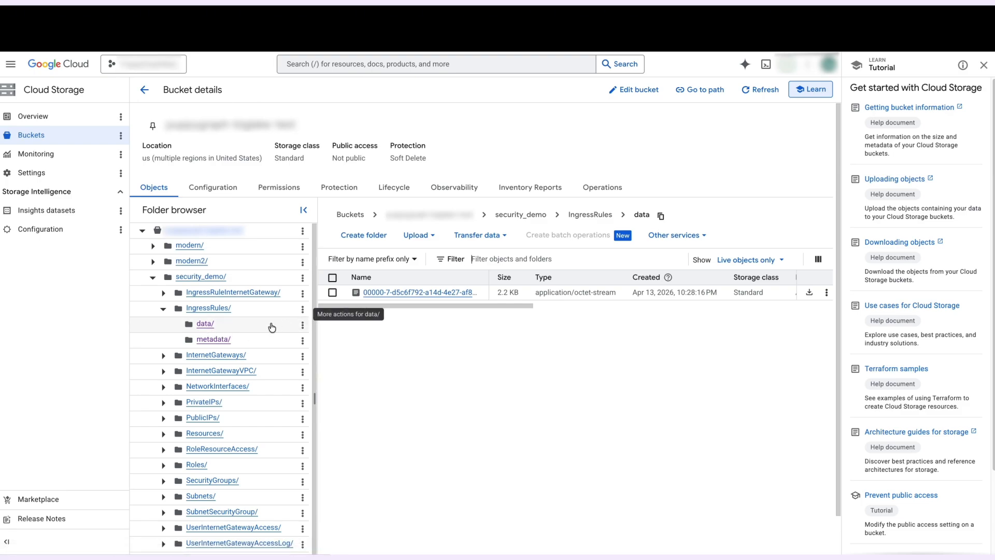
{"action": "left_click", "coordinate": [219, 341]}
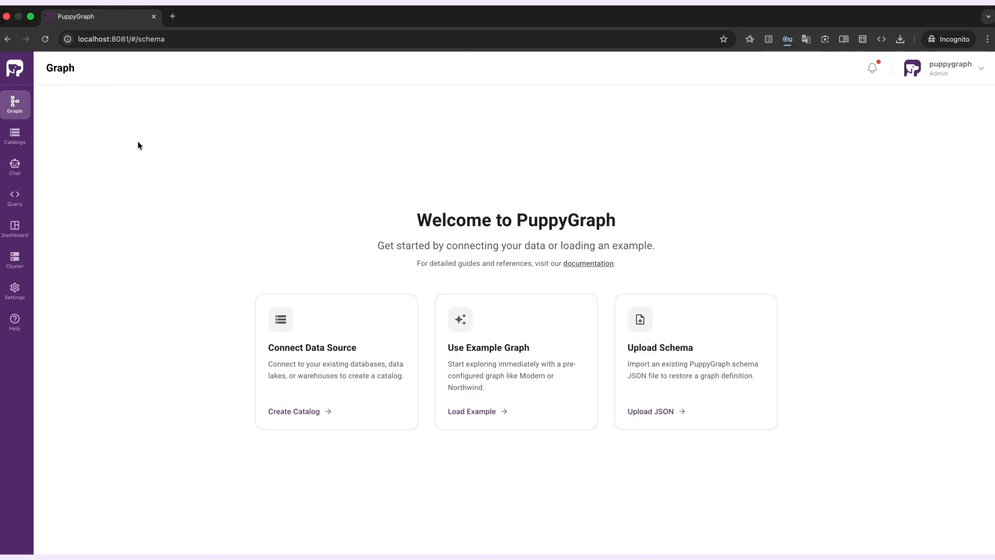
Step: Switch to PuppyGraph and start a new Apache Iceberg catalog named biglake_rest
{"action": "left_click", "coordinate": [15, 138]}
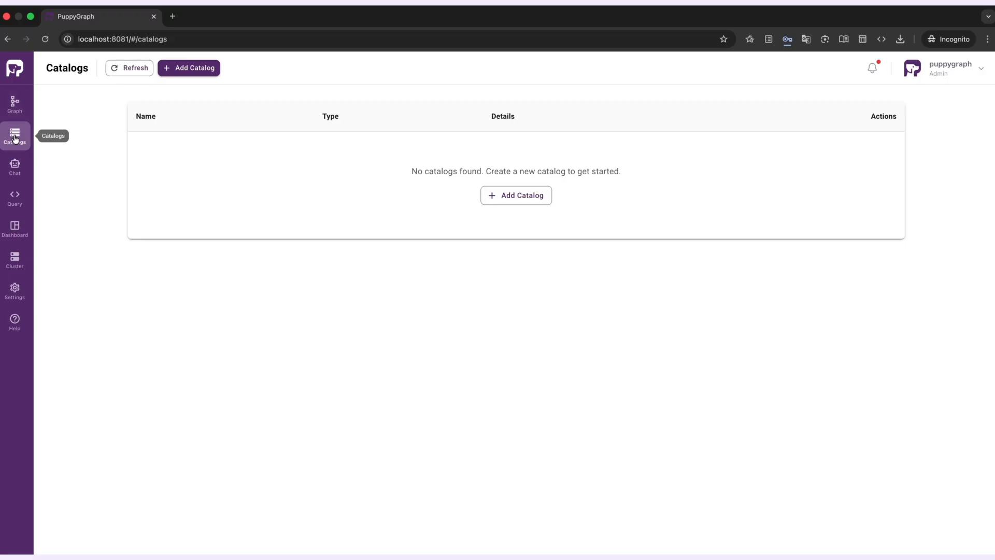
{"action": "left_click", "coordinate": [14, 103]}
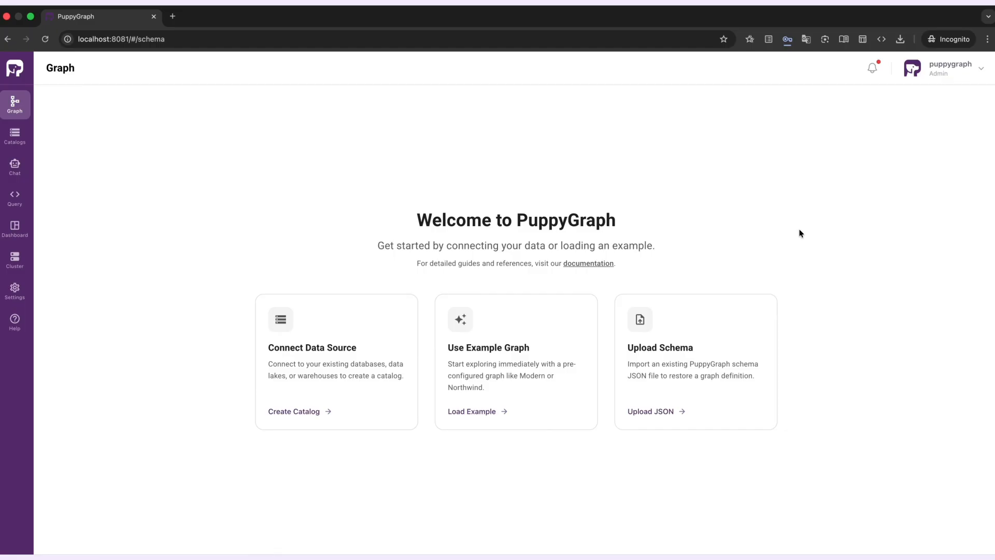
{"action": "left_click", "coordinate": [304, 367]}
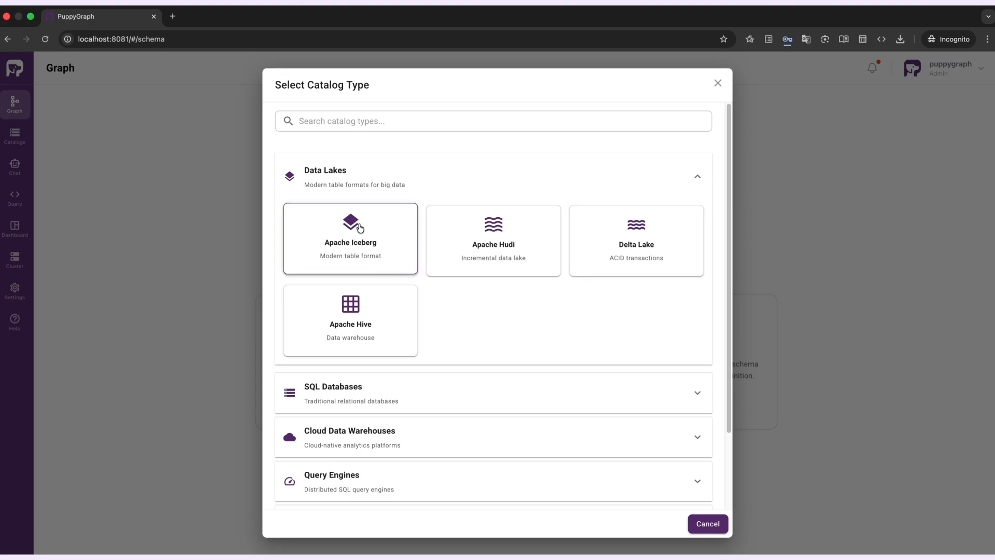
{"action": "left_click", "coordinate": [360, 228]}
{"action": "left_click", "coordinate": [442, 254]}
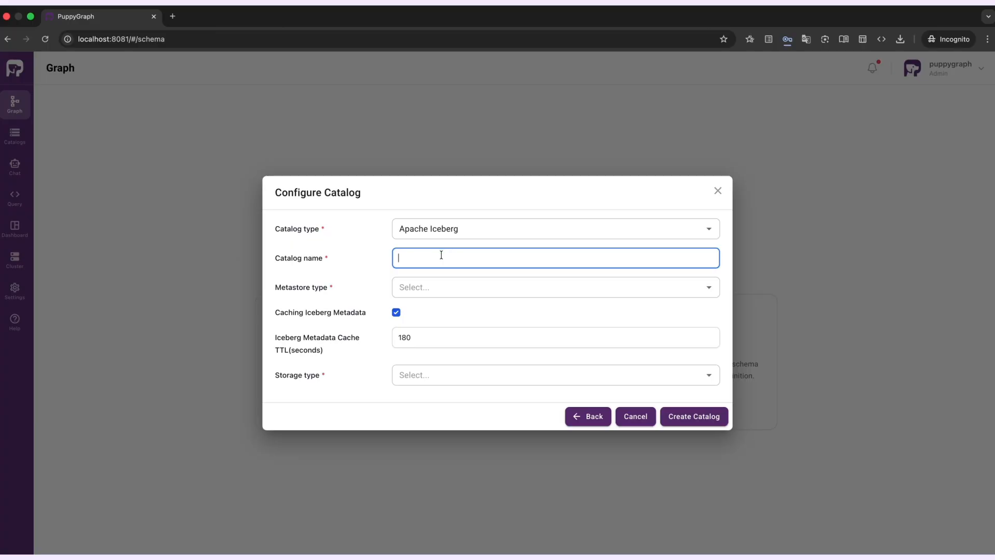
{"action": "type", "text": "biglake_rest"}
{"action": "left_click", "coordinate": [440, 287]}
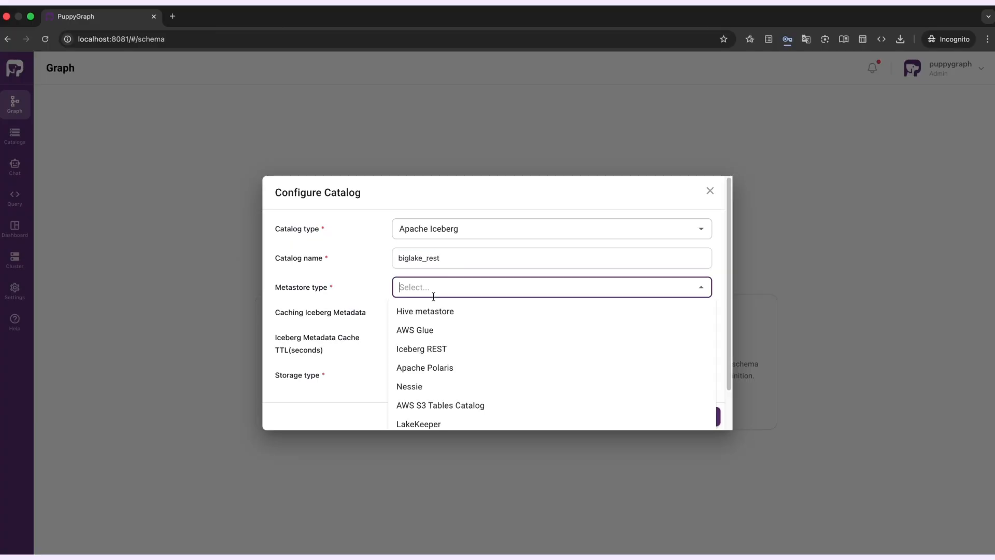
{"action": "scroll", "coordinate": [462, 349], "scroll_direction": "down", "scroll_amount": 2}
{"action": "left_click", "coordinate": [440, 417]}
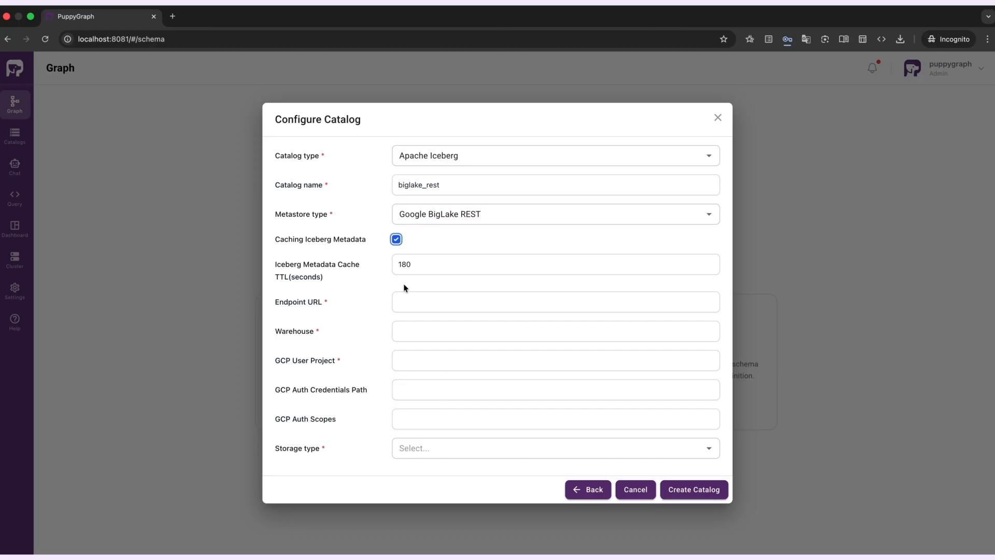
{"action": "left_click", "coordinate": [418, 301]}
{"action": "type", "text": "https://biglake.googleapis.com/iceberg/v1/restcatalog"}
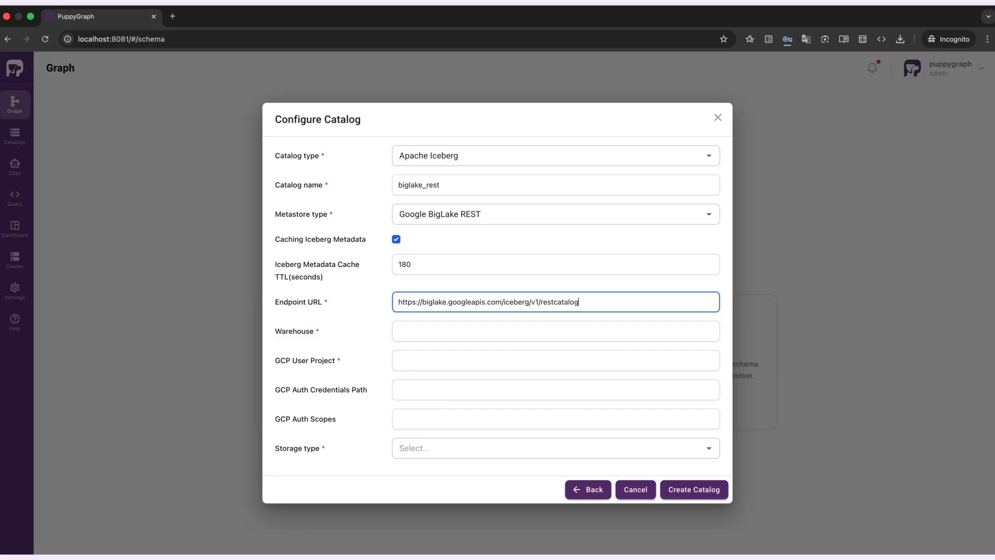
Step: Enter the warehouse and GCP user project, set the storage type to Get from metastore, create the catalog and check the catalog list
{"action": "left_click", "coordinate": [422, 332]}
{"action": "key", "text": "super+v"}
{"action": "left_click", "coordinate": [444, 359]}
{"action": "key", "text": "super+v"}
{"action": "left_click", "coordinate": [404, 447]}
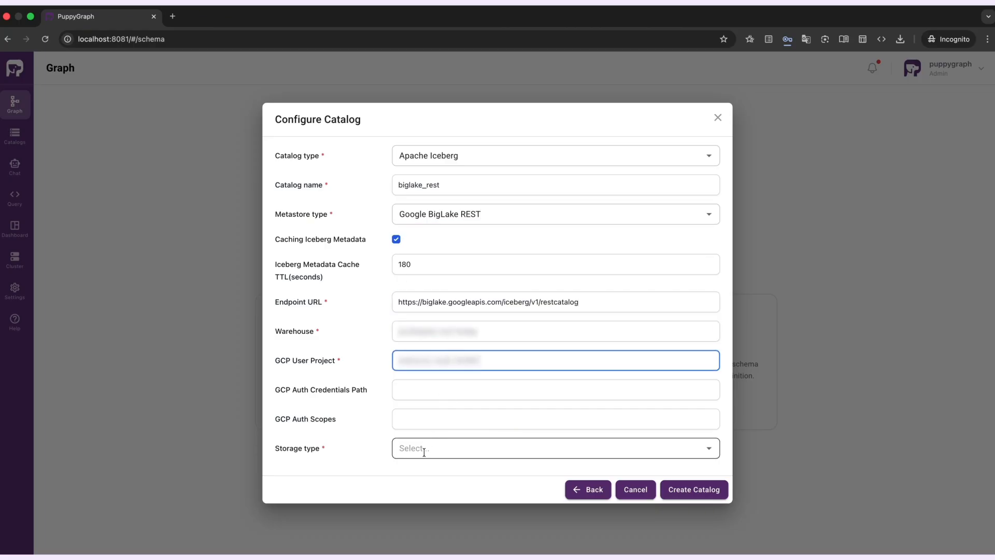
{"action": "left_click", "coordinate": [457, 311]}
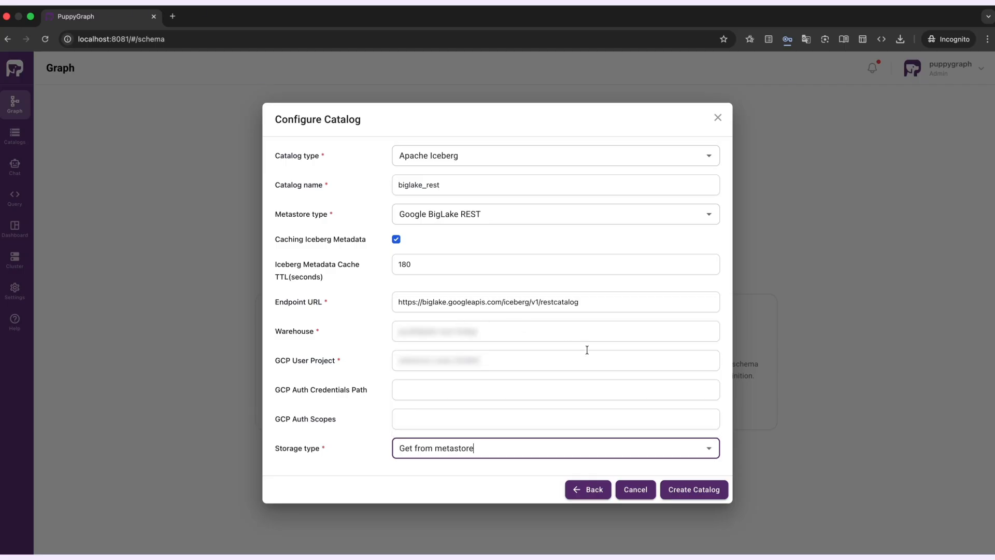
{"action": "left_click", "coordinate": [694, 490]}
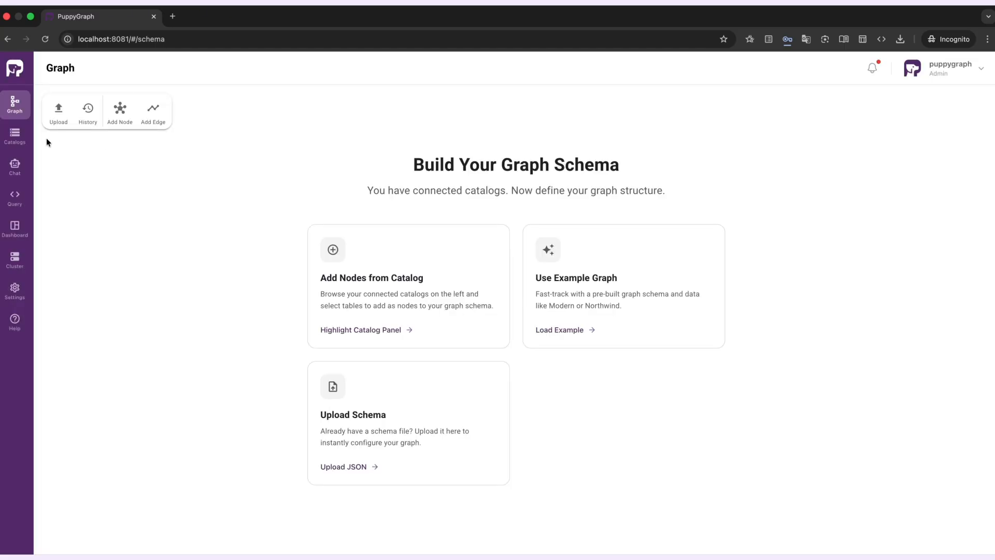
{"action": "left_click", "coordinate": [15, 135]}
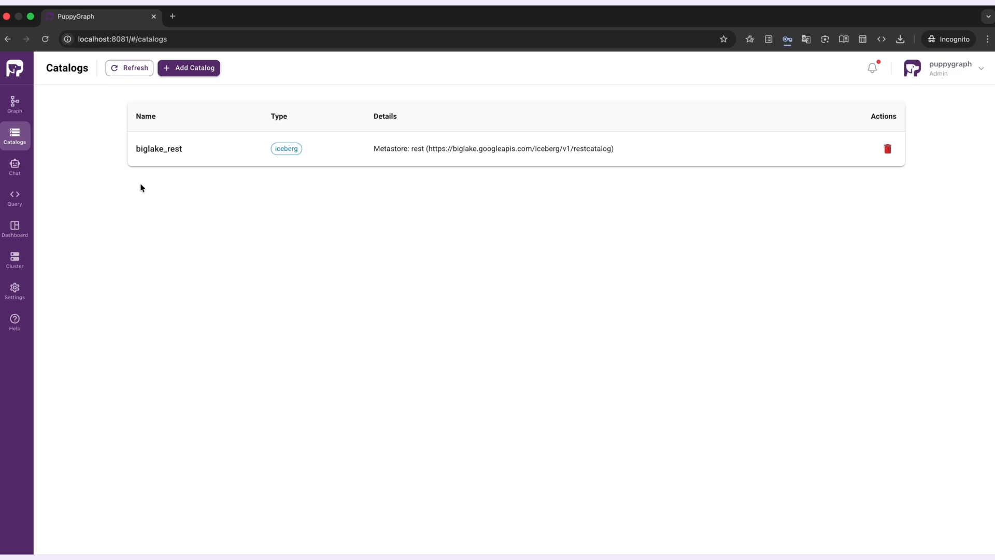
Step: Upload the graph schema from schema.json with the Cache data only option and review the upload summary
{"action": "left_click", "coordinate": [15, 104]}
{"action": "left_click", "coordinate": [402, 396]}
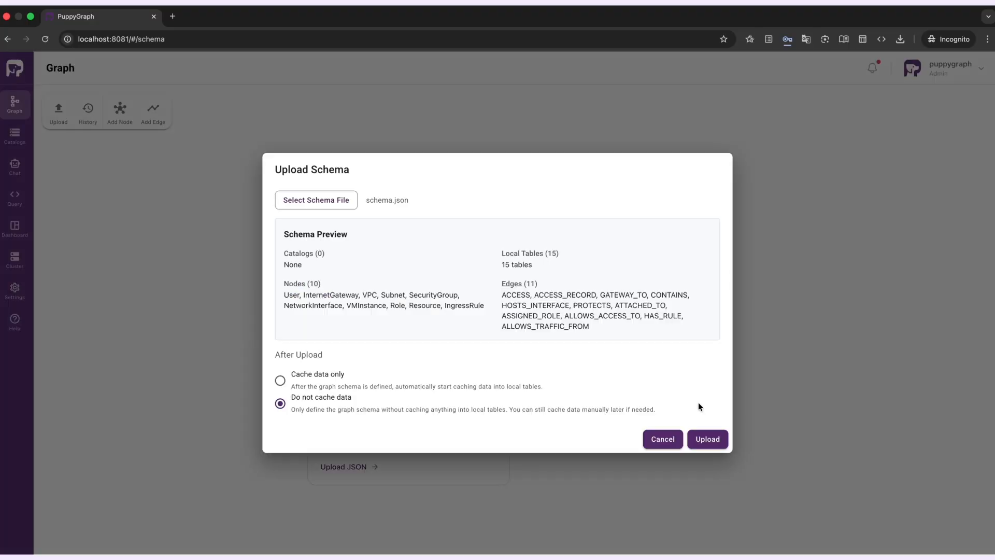
{"action": "left_click", "coordinate": [370, 387]}
{"action": "left_click", "coordinate": [710, 440]}
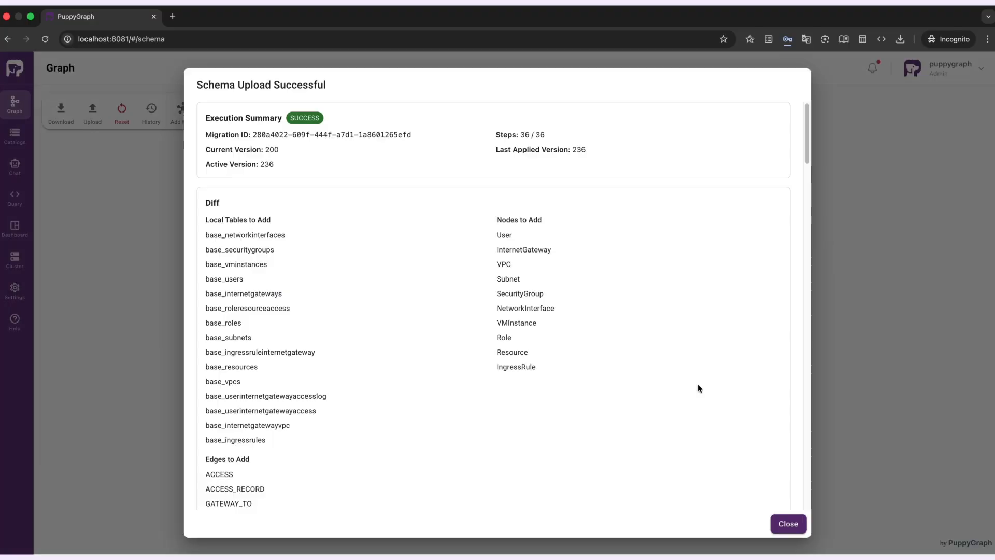
{"action": "scroll", "coordinate": [697, 385], "scroll_direction": "down", "scroll_amount": 1}
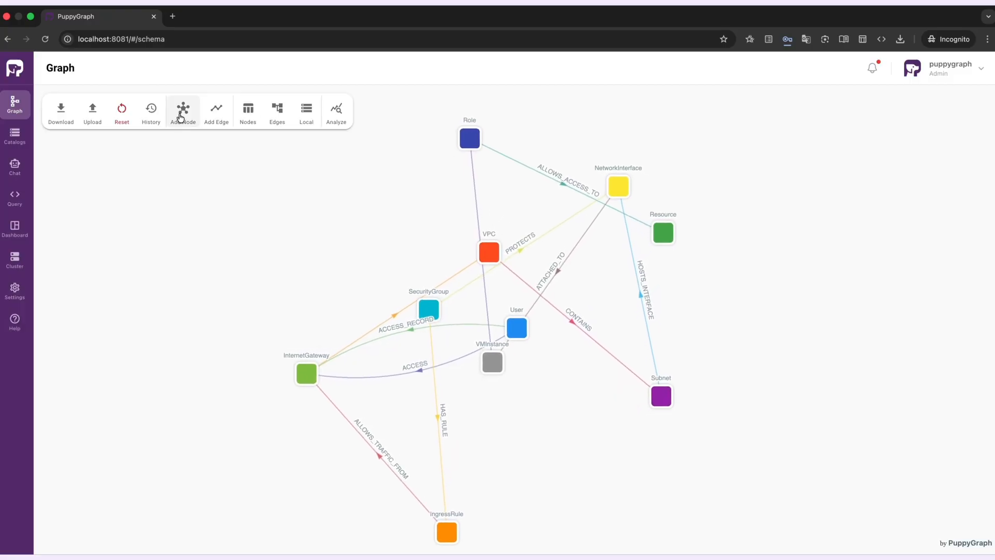
Step: Start a new node from the PublicIPs table in biglake_rest's security_demo, using public_ip_id as its ID column
{"action": "left_click", "coordinate": [182, 116]}
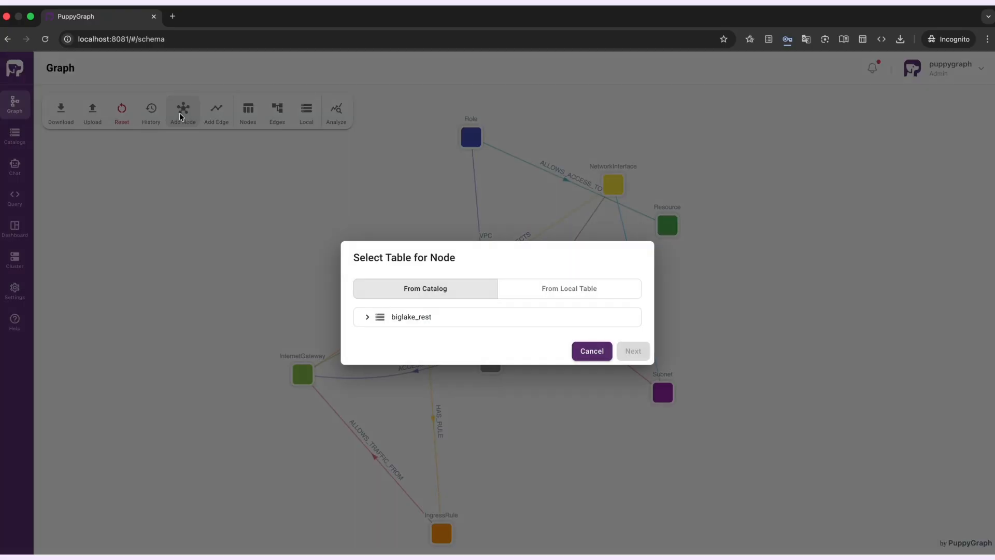
{"action": "left_click", "coordinate": [379, 318]}
{"action": "left_click", "coordinate": [382, 350]}
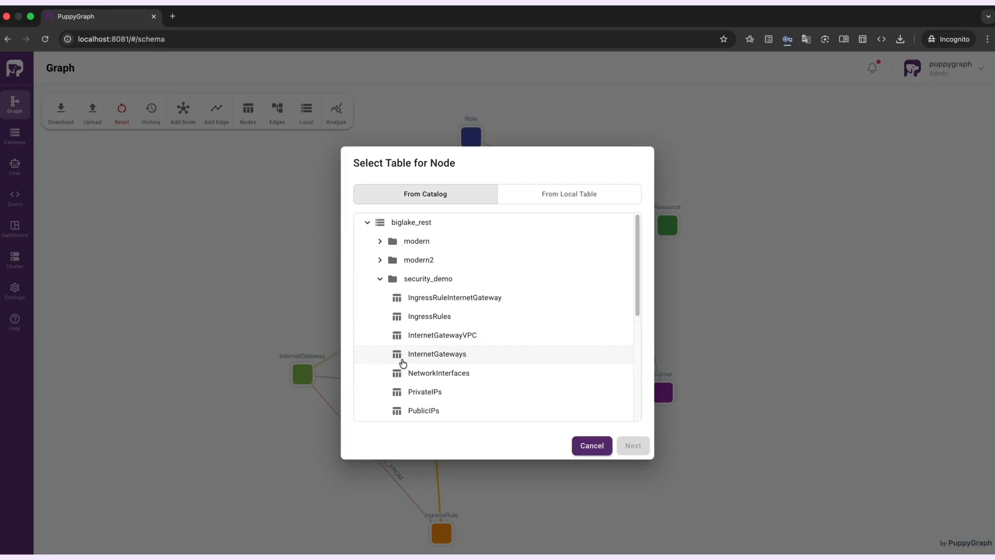
{"action": "left_click", "coordinate": [428, 412]}
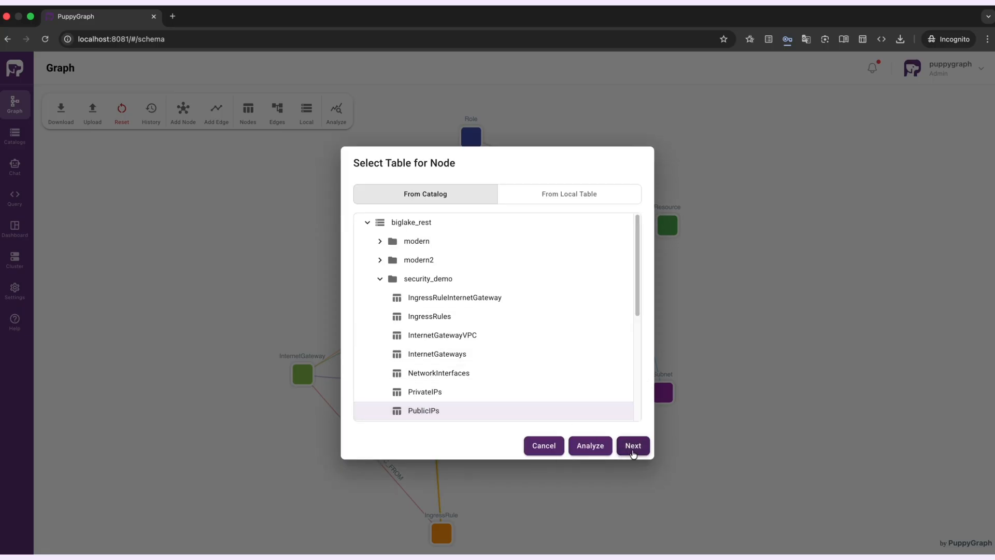
{"action": "left_click", "coordinate": [633, 445]}
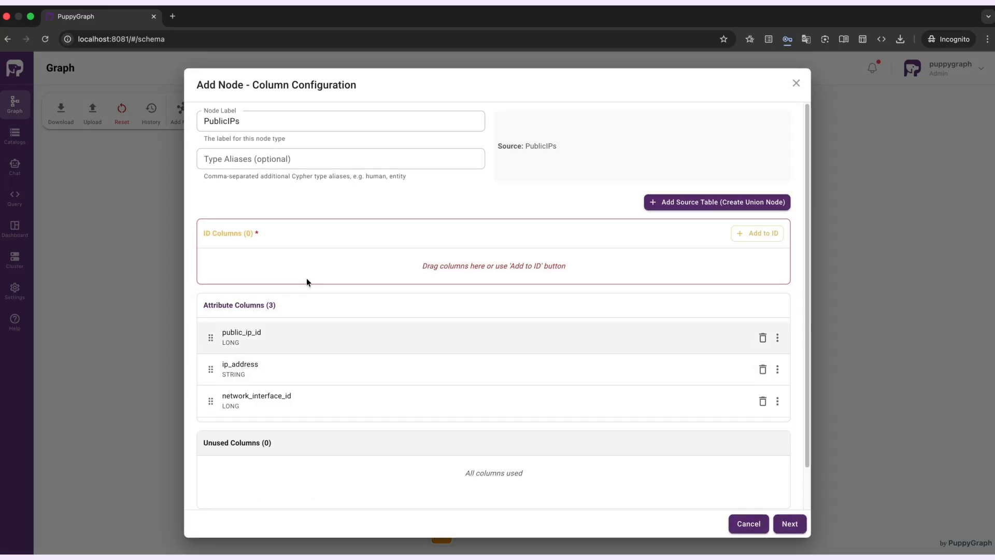
{"action": "left_click_drag", "start_coordinate": [306, 282], "coordinate": [306, 267]}
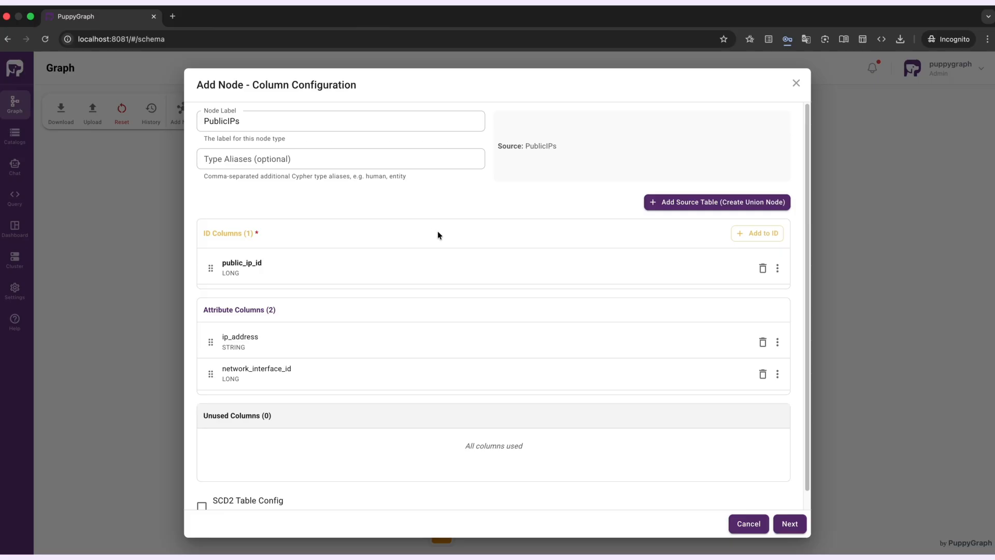
{"action": "left_click", "coordinate": [790, 529]}
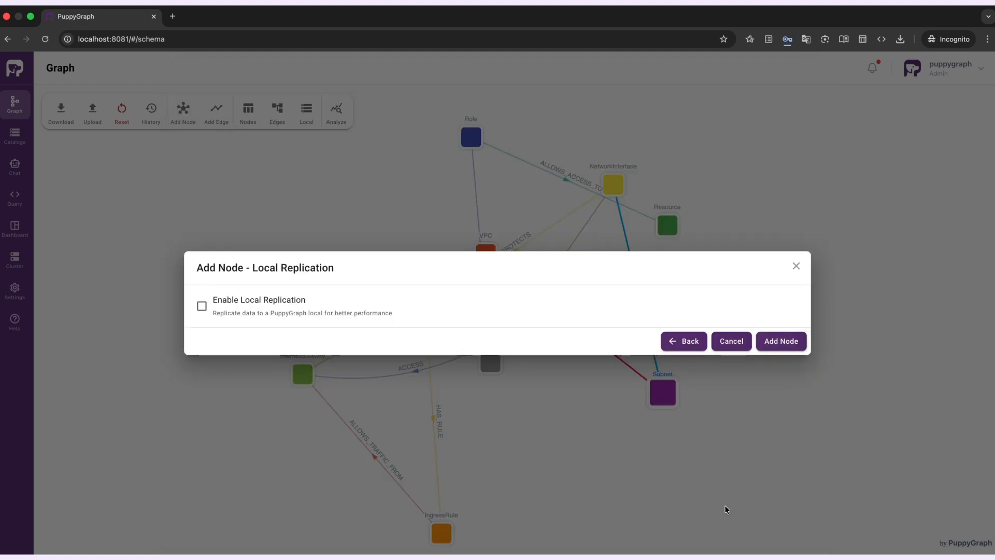
Step: Enable local replication for the PublicIPs node with the local table name base_publicips and add the node
{"action": "left_click", "coordinate": [236, 301]}
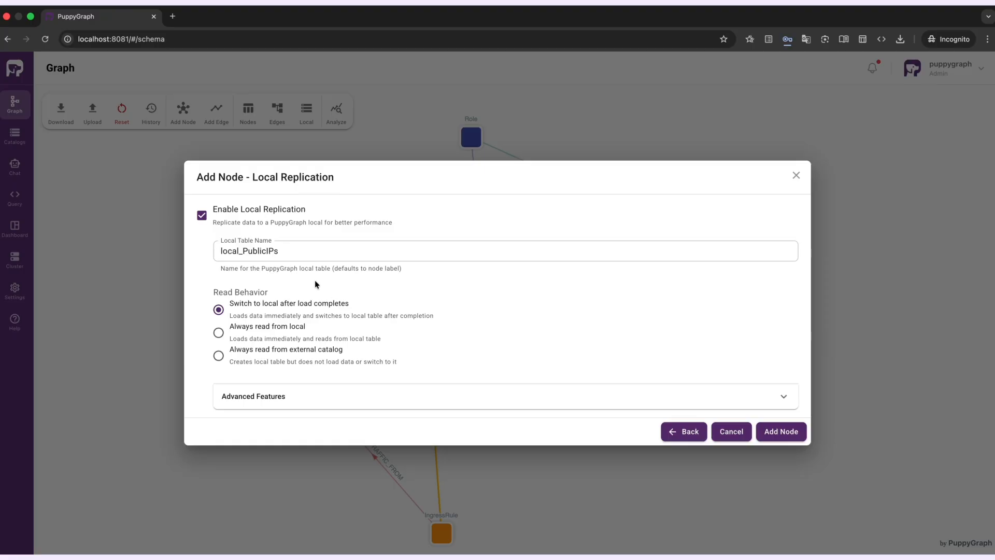
{"action": "left_click", "coordinate": [278, 253]}
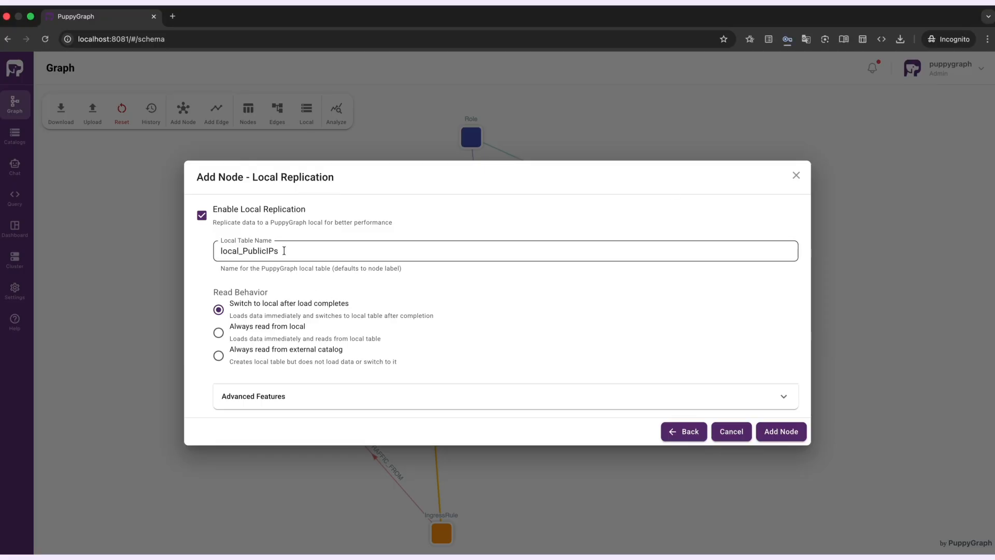
{"action": "double_click", "coordinate": [277, 253]}
{"action": "key", "text": "BackSpace"}
{"action": "type", "text": "base_publicips"}
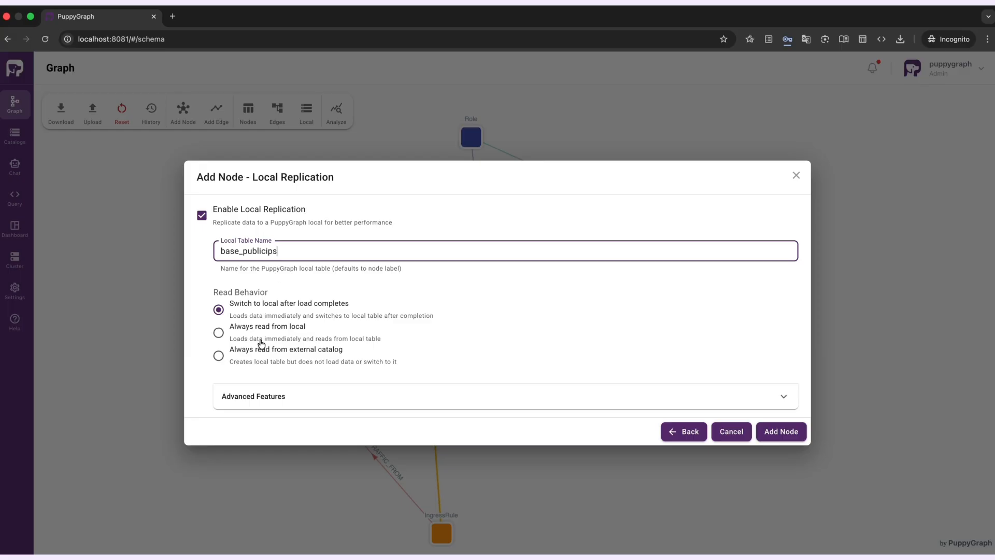
{"action": "left_click", "coordinate": [794, 430]}
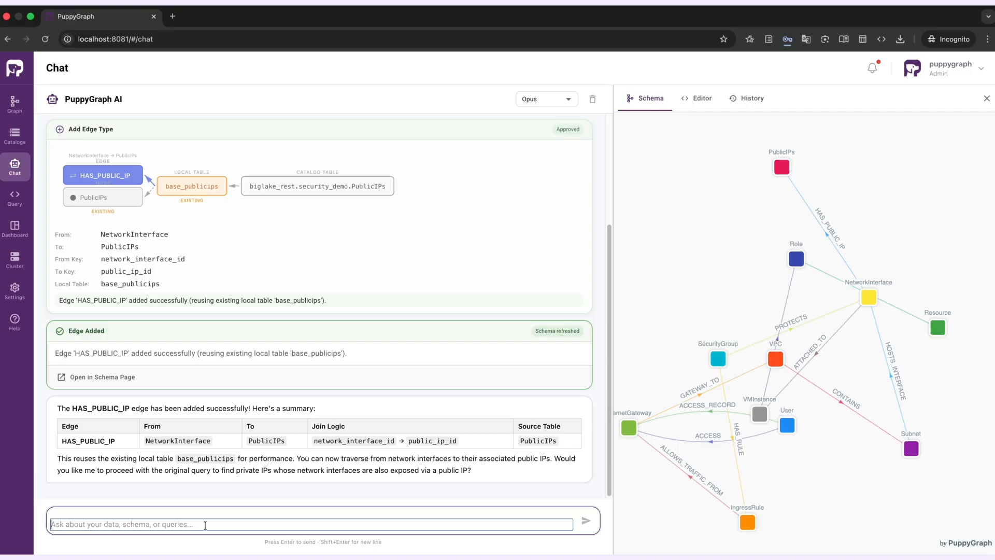
Step: Ask the AI chat to find all private IPs whose network interface is also exposed via a public IP, approving the PrivateIP vertex and HAS_PRIVATE_IP edge
{"action": "type", "text": "Find all private IPs whose network interface is also exposed via a public IP."}
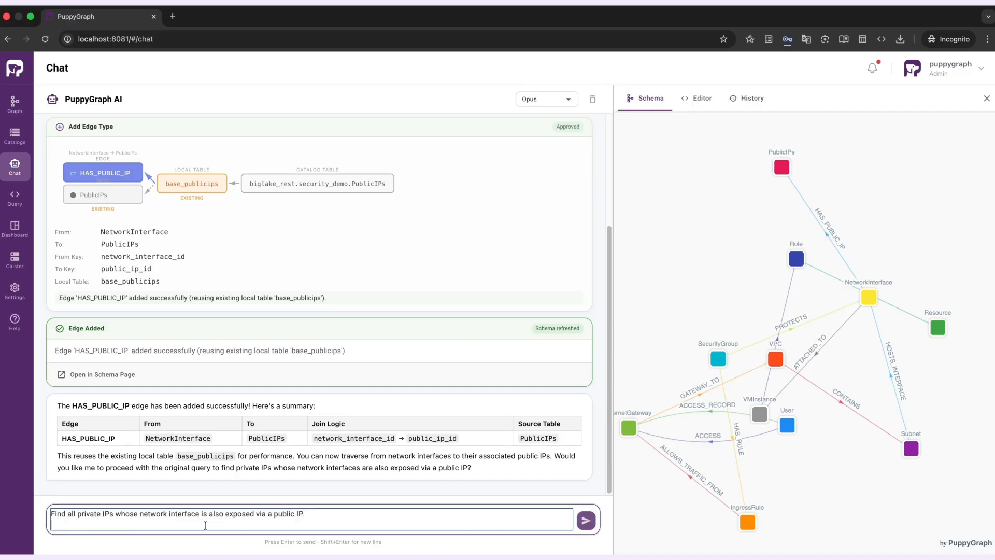
{"action": "key", "text": "Return"}
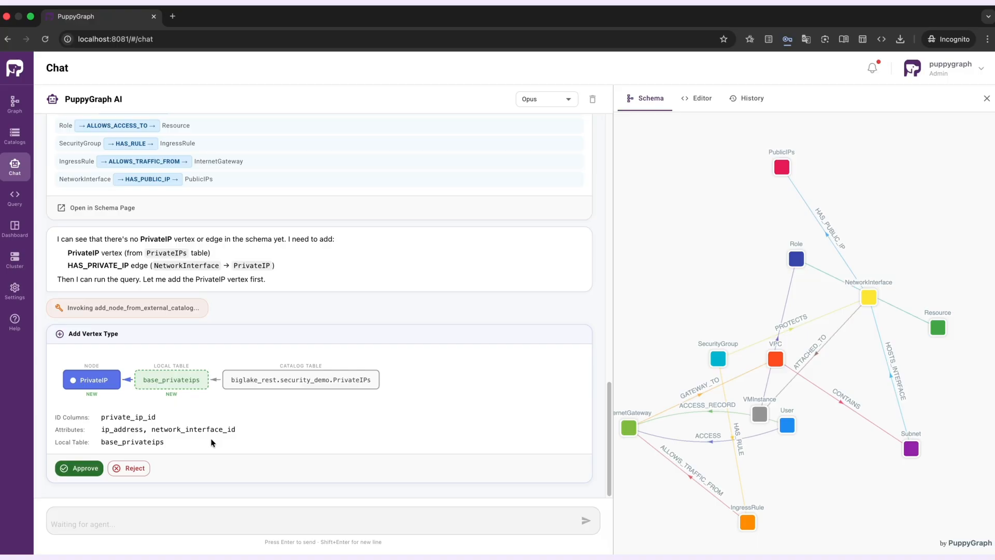
{"action": "left_click", "coordinate": [79, 468]}
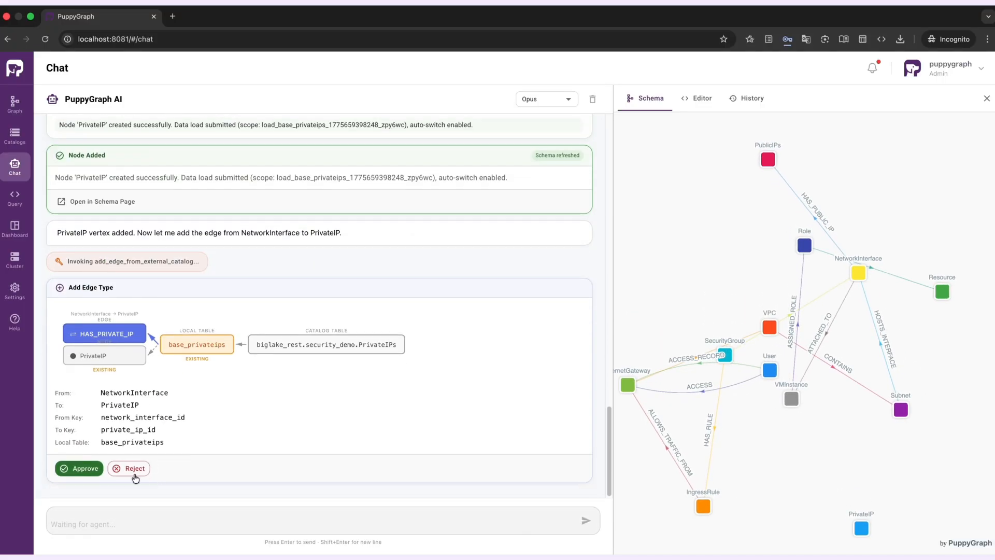
{"action": "left_click", "coordinate": [76, 469]}
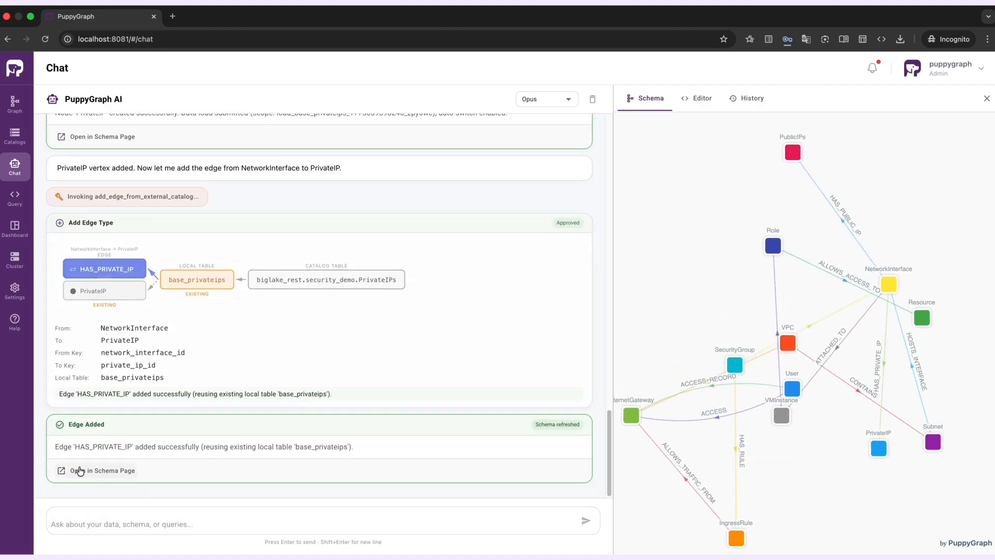